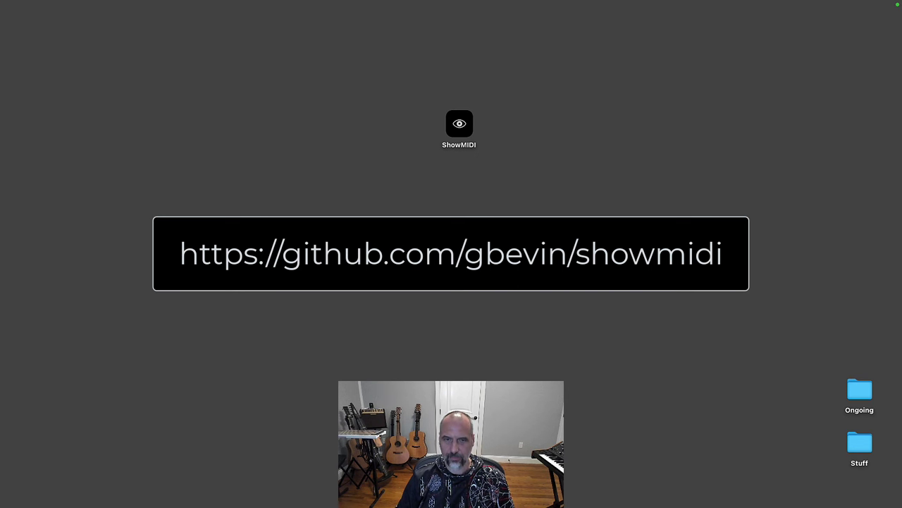
Step: Launch MIDI Monitor through Spotlight
key("super+space")
type("midi")
key("Return")
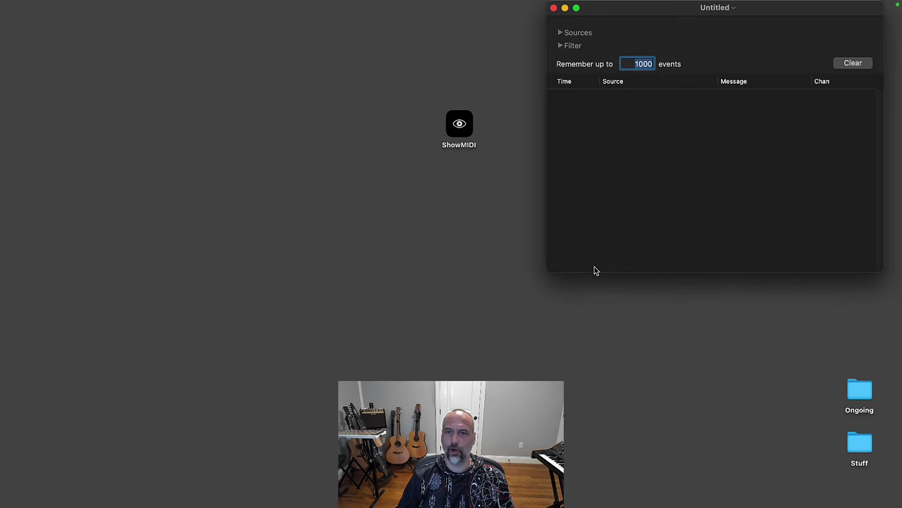
Step: Start Warp, rerun 'receivemidi dev linn' from history, and make MIDI Monitor taller
key("super+space")
type("warp")
key("Return")
key("Up")
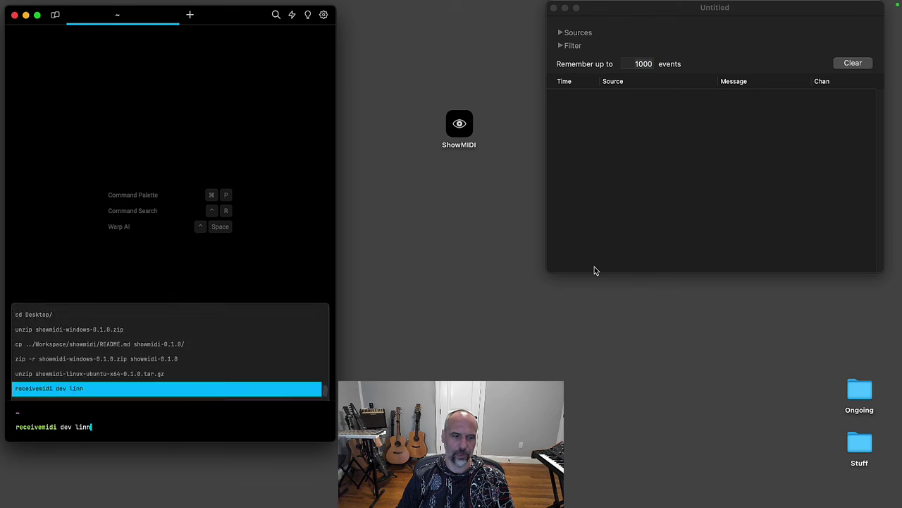
key("Return")
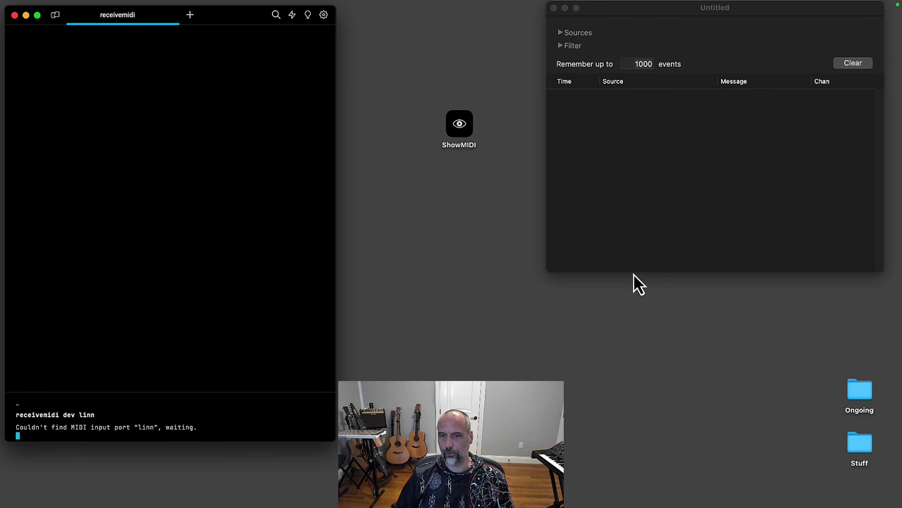
left_click_drag(639, 272, 646, 446)
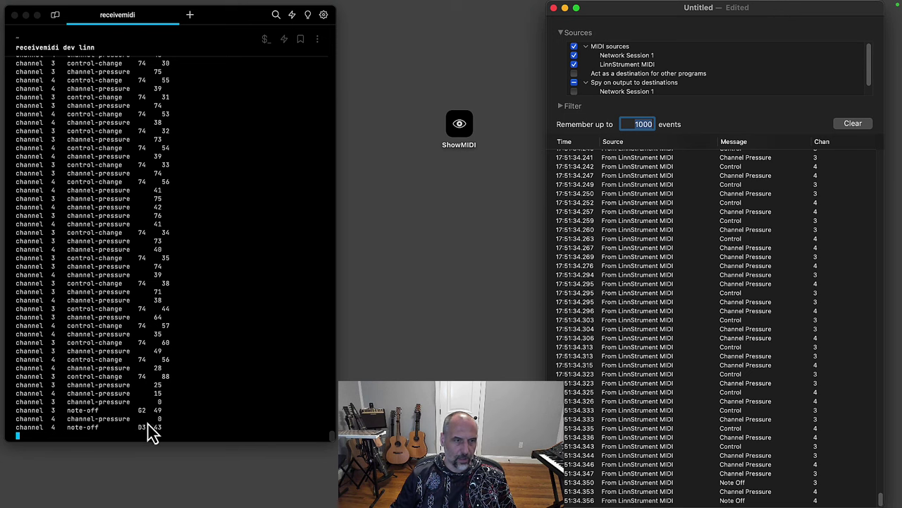
Step: Bring MIDI Monitor forward and expand, then collapse, its message Filter section
left_click(332, 440)
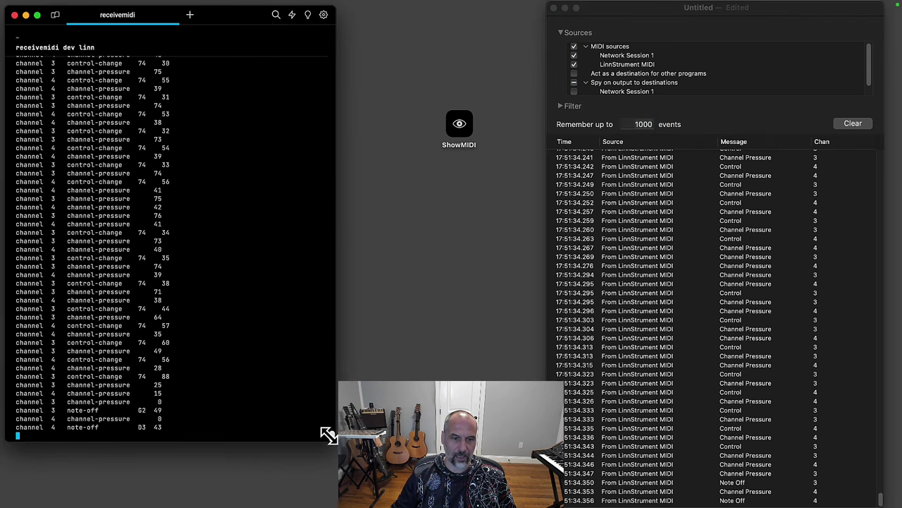
left_click(882, 52)
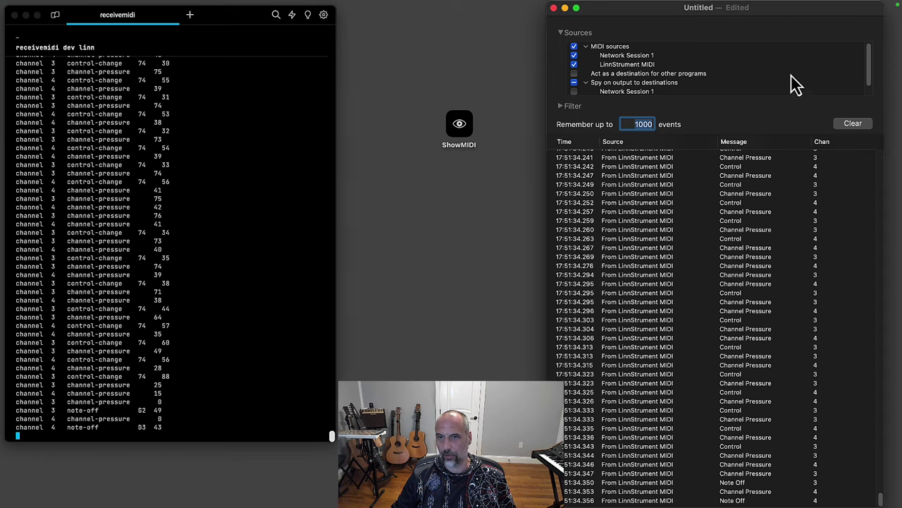
scroll(762, 90, "down", 1)
scroll(751, 90, "up", 1)
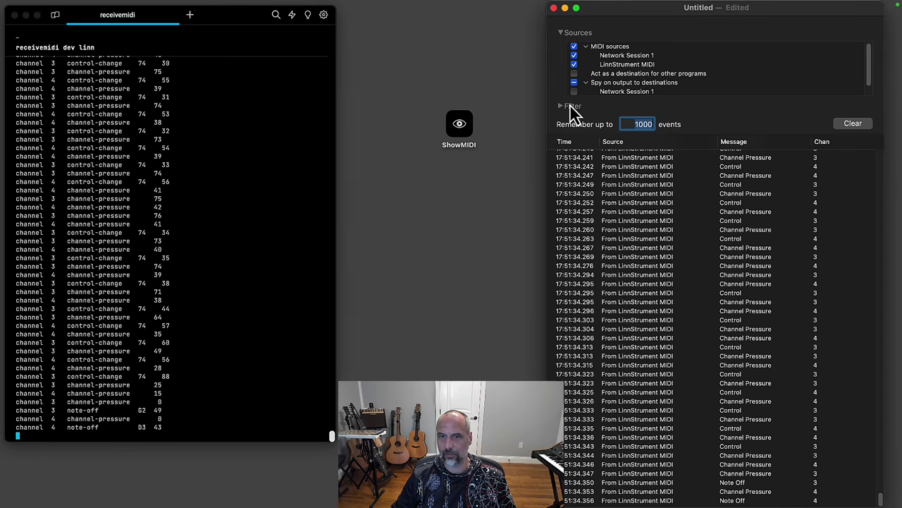
left_click(561, 107)
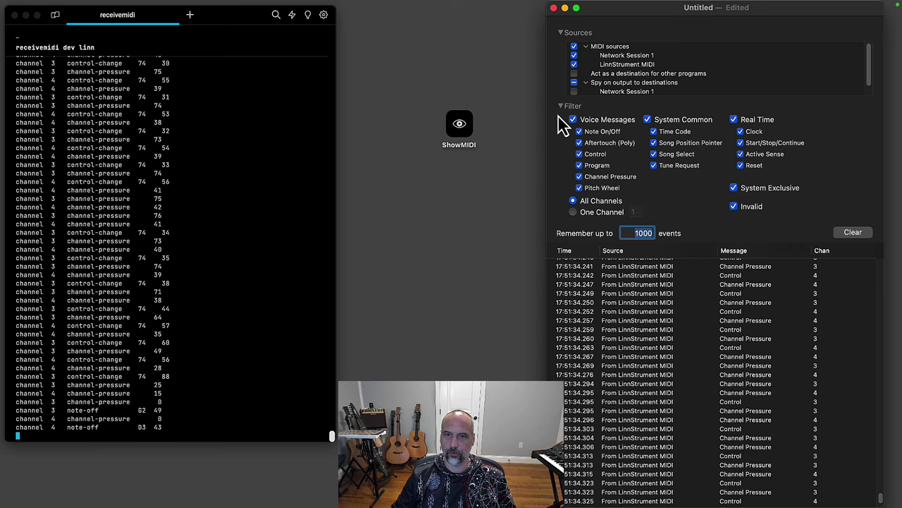
left_click(562, 107)
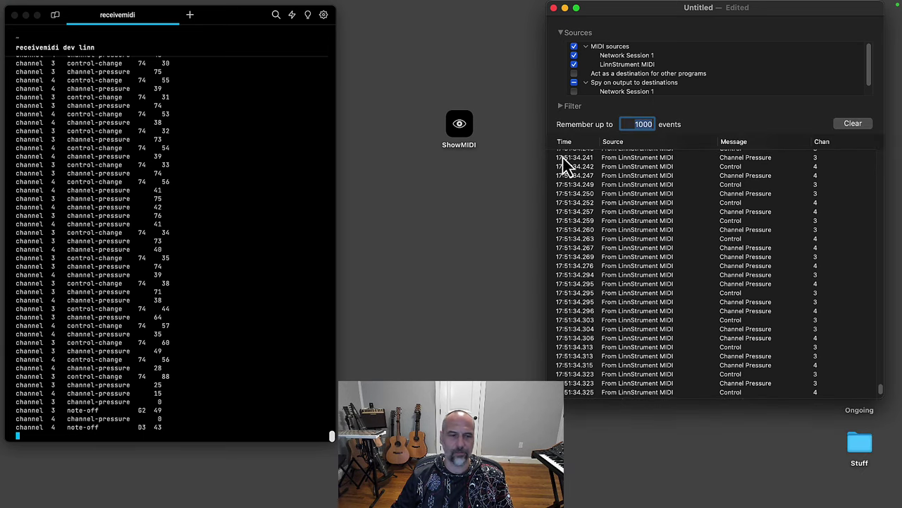
Step: Stop the running receivemidi command and quit Warp
left_click(197, 393)
key("ctrl+c")
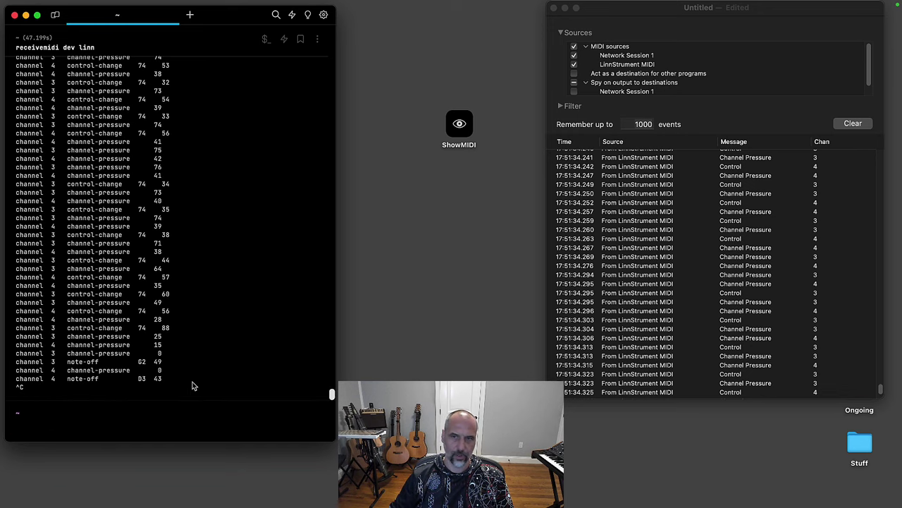
key("super+q")
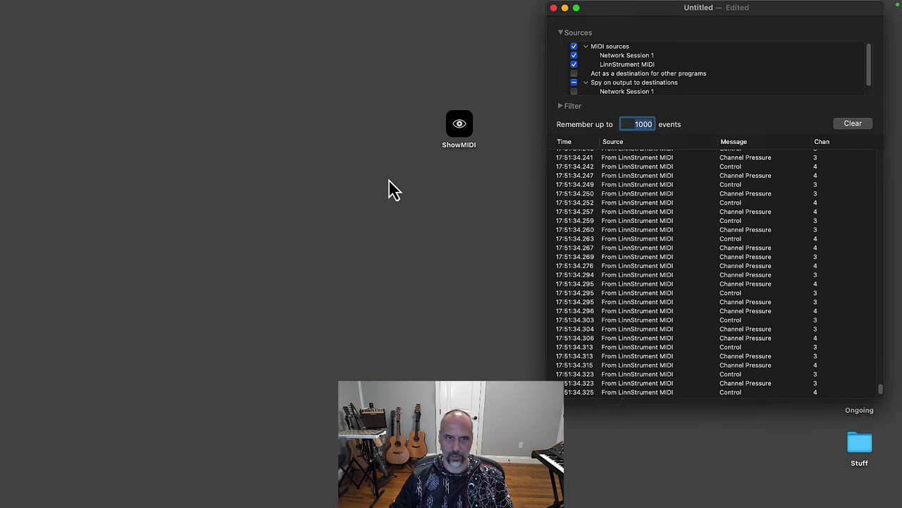
Step: Relaunch Warp, rerun 'receivemidi dev linn' from history, then return to the desktop
key("super+space")
type("warp")
key("Return")
key("Up")
key("Return")
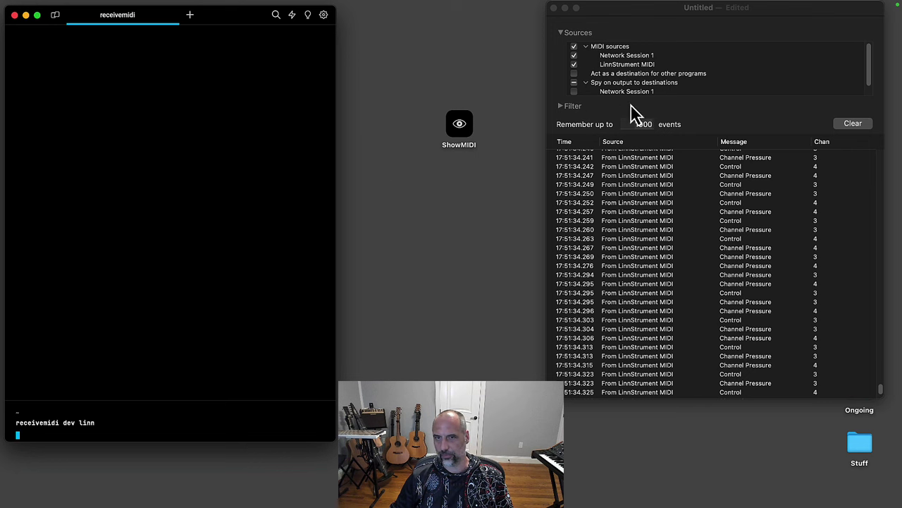
left_click(654, 103)
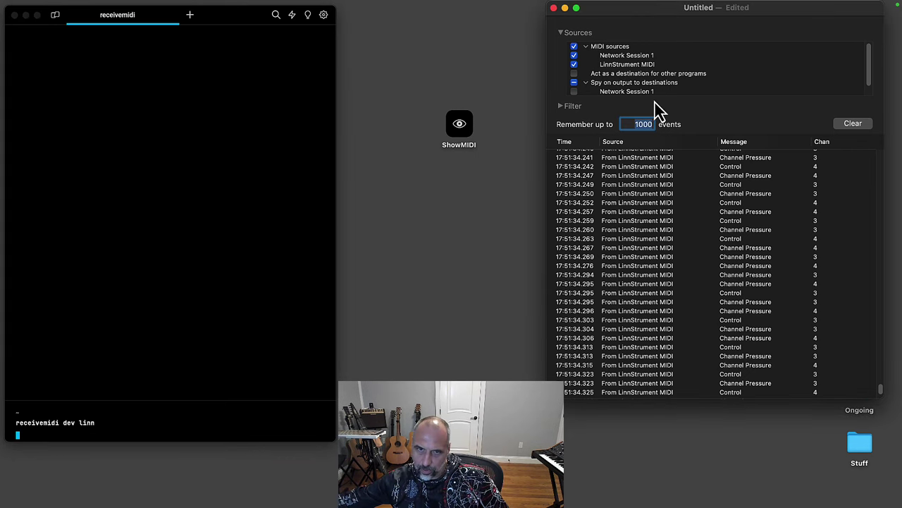
left_click(462, 182)
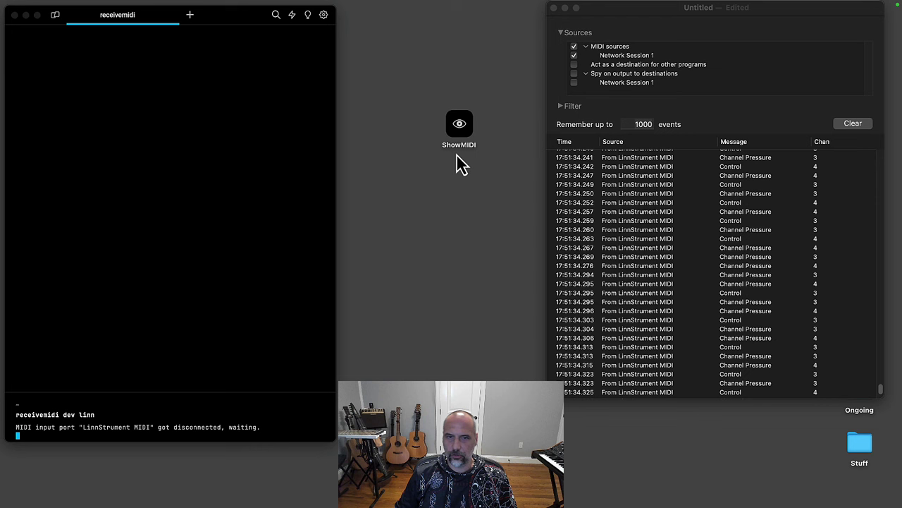
Step: Launch ShowMIDI from its desktop icon and move its window to the top of the screen
left_click(459, 127)
double_click(459, 127)
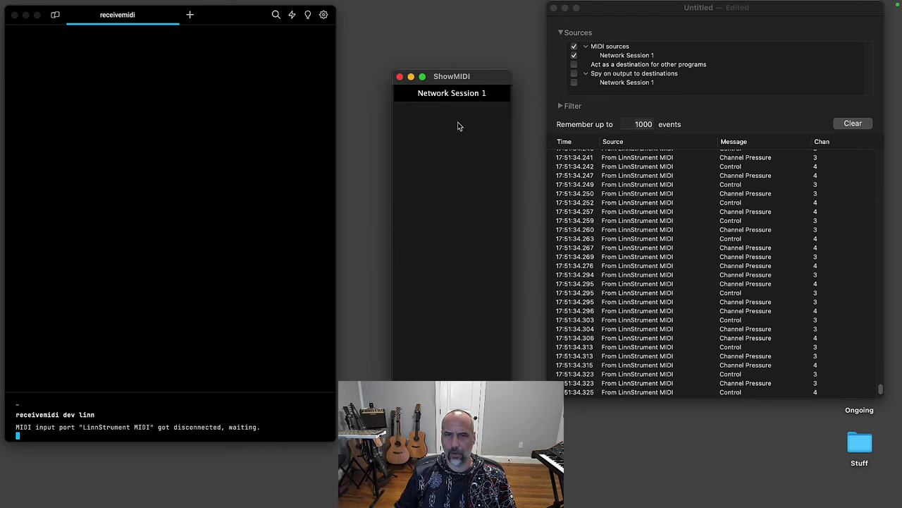
left_click_drag(461, 81, 457, 14)
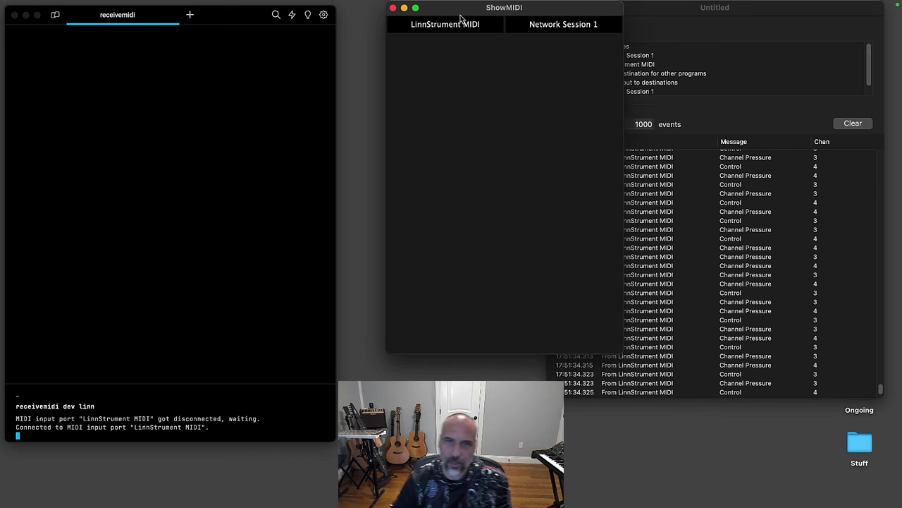
Step: Shift the ShowMIDI window left and stretch its bottom edge down to the screen bottom
left_click_drag(467, 11, 426, 13)
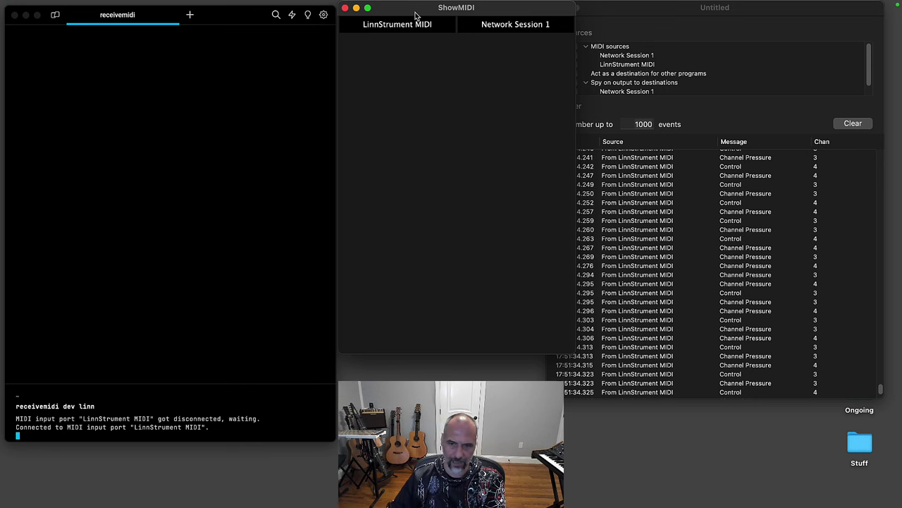
left_click_drag(427, 355, 429, 505)
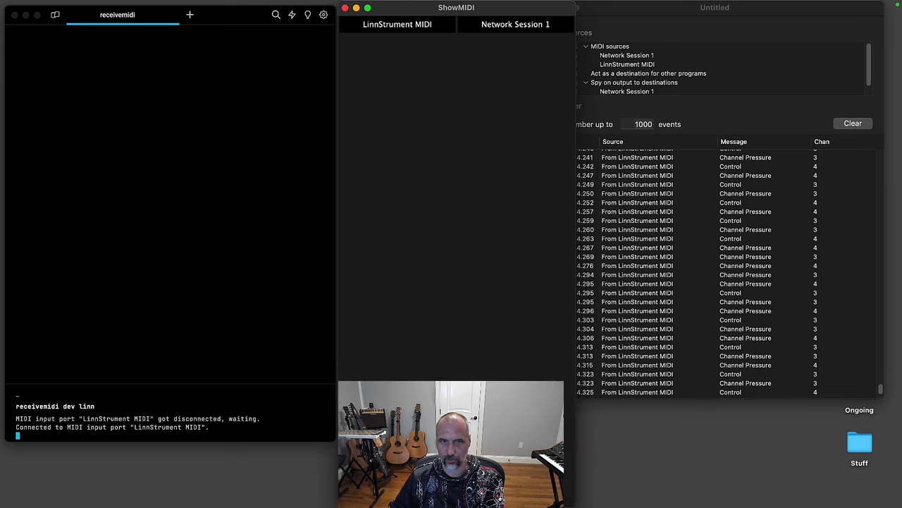
left_click_drag(491, 20, 477, 9)
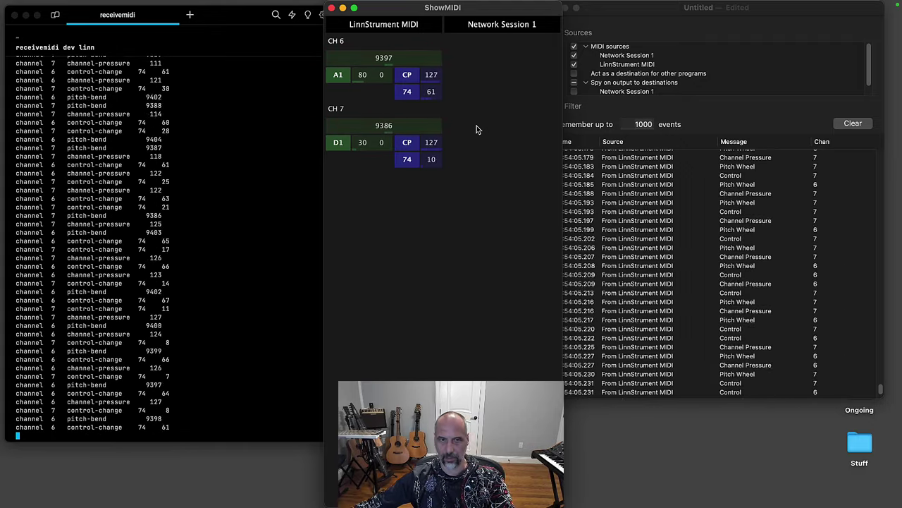
Step: Pause the ShowMIDI readouts with Space, then resume them with Space
key("space")
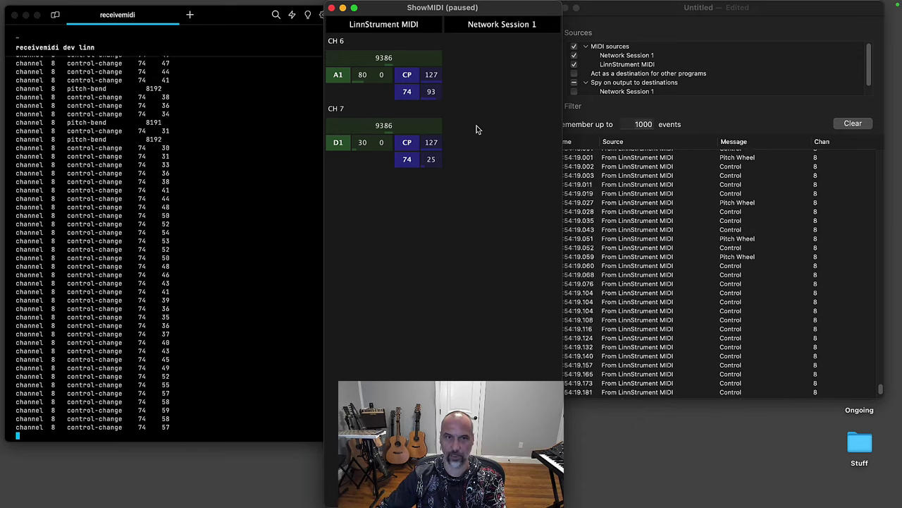
key("space")
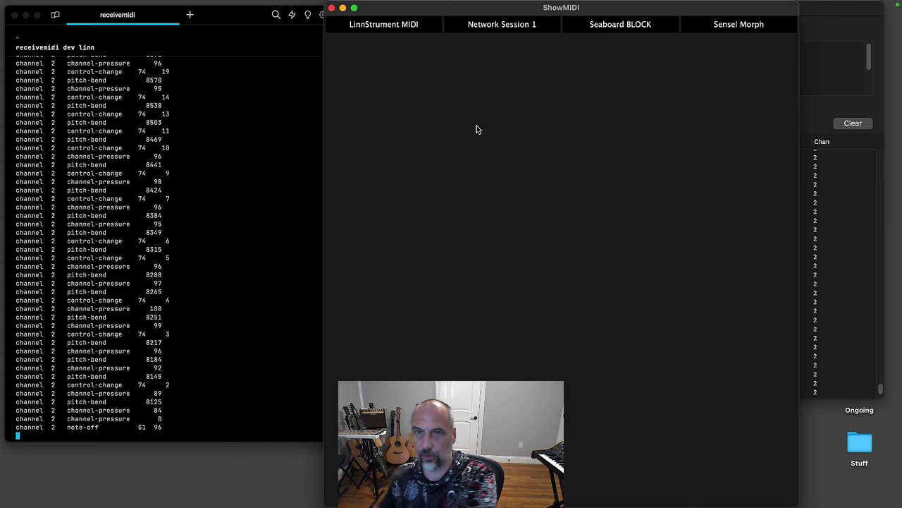
Step: Move the widened ShowMIDI window left so all four device columns fit on screen
left_click_drag(600, 11, 489, 10)
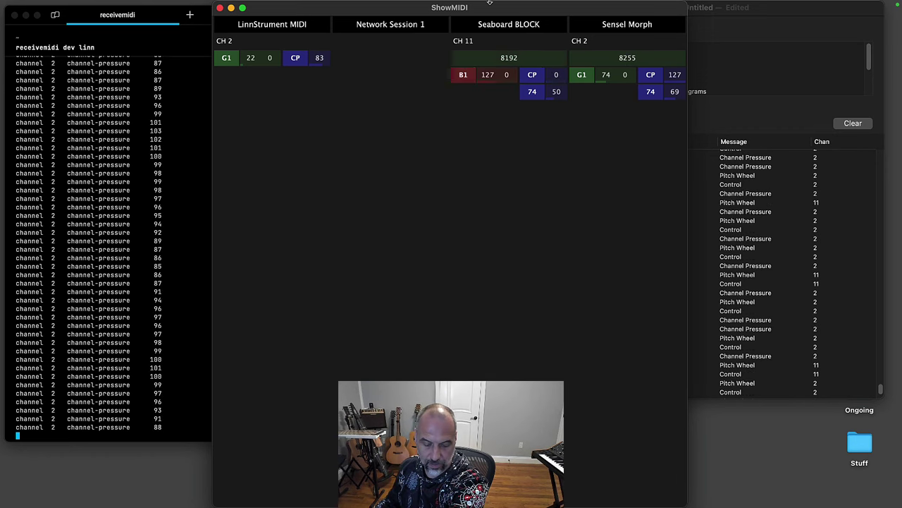
Step: Pause and resume the readouts, then quit ShowMIDI and relaunch it from the desktop icon
key("space")
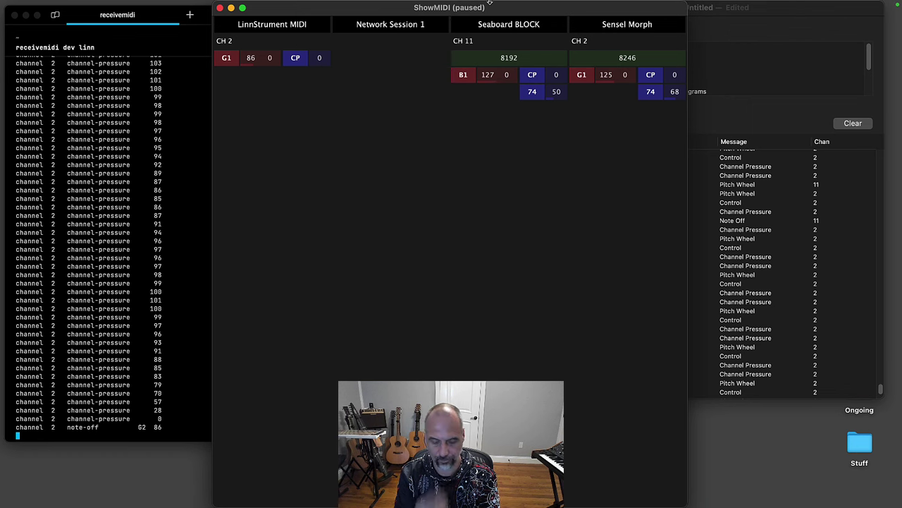
key("space")
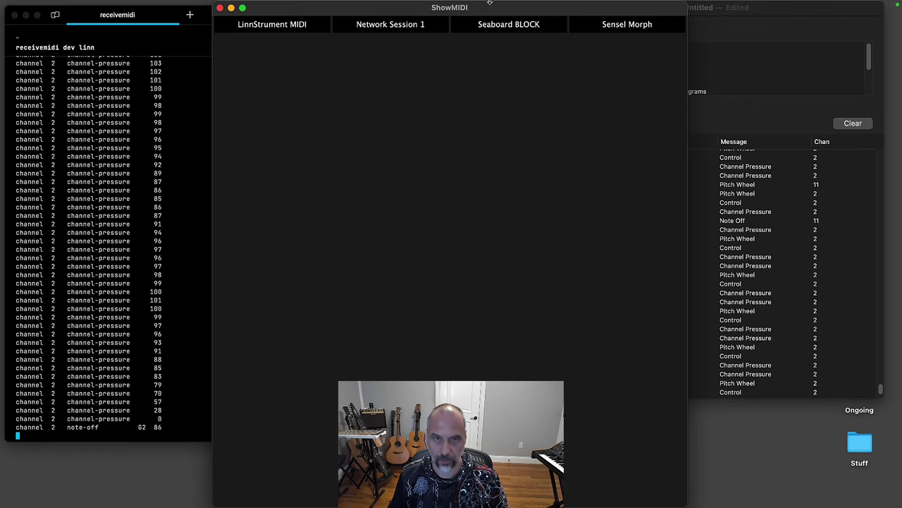
key("super+q")
double_click(459, 127)
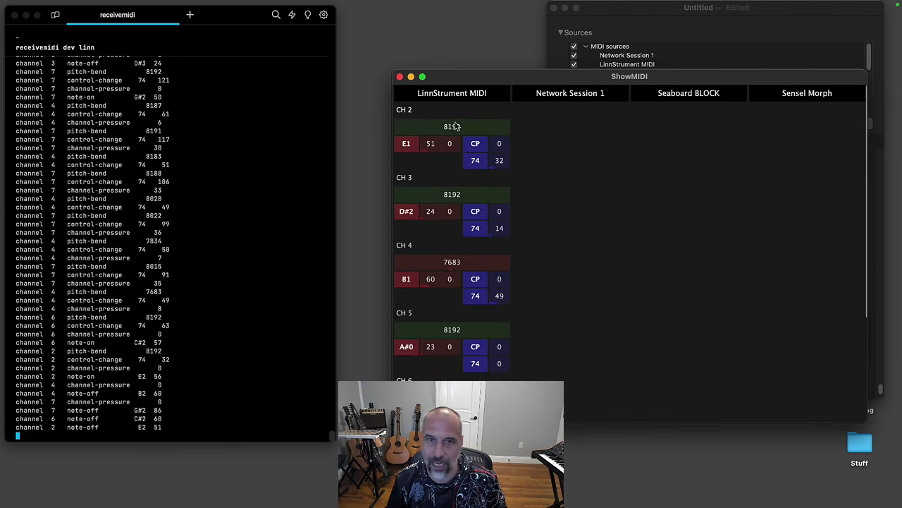
Step: Move the reopened ShowMIDI window up to the top of the screen
left_click_drag(505, 75, 339, 13)
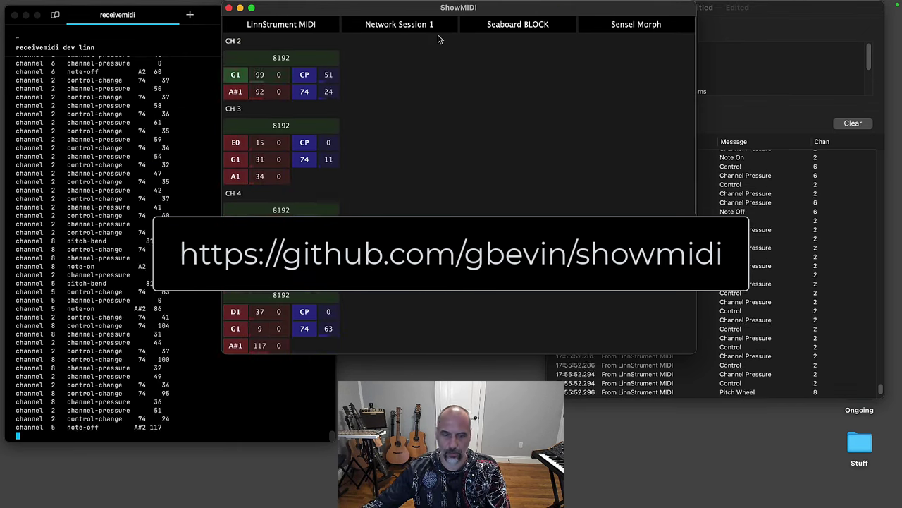
Step: Freeze the ShowMIDI readouts with Space, then resume the live display with Space
key("space")
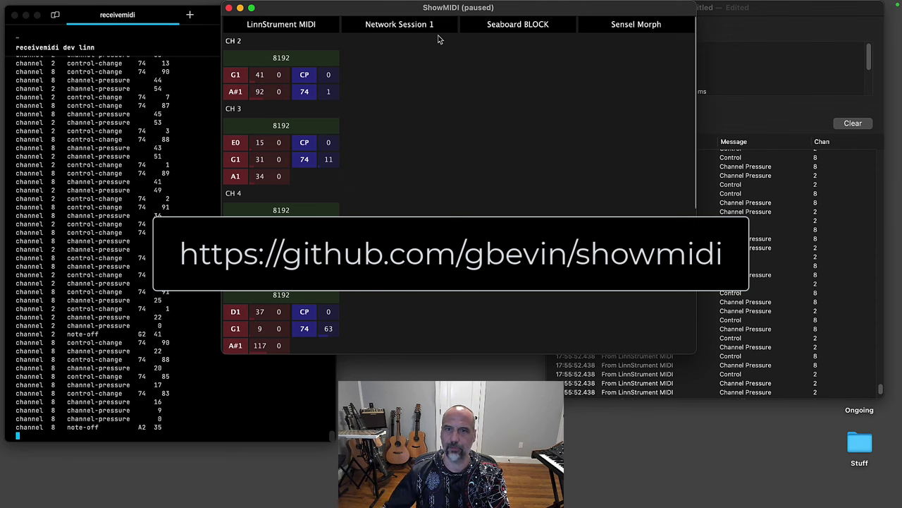
key("space")
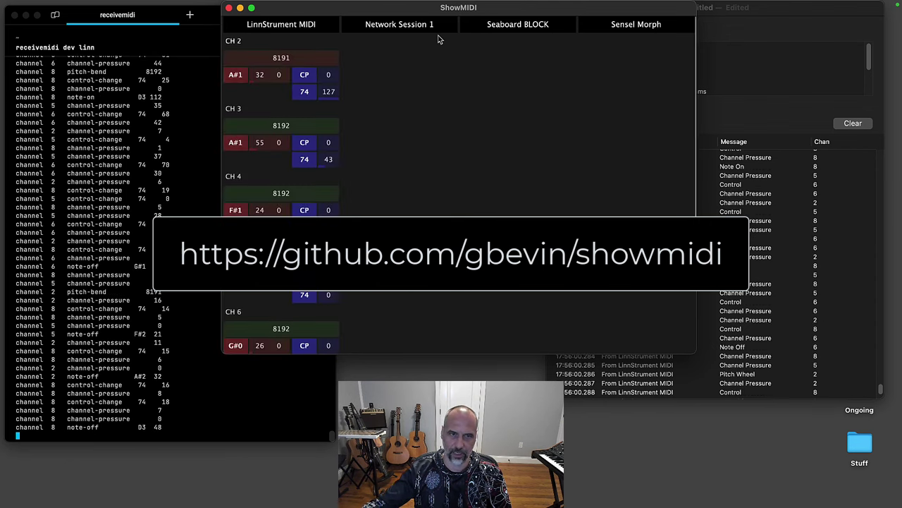